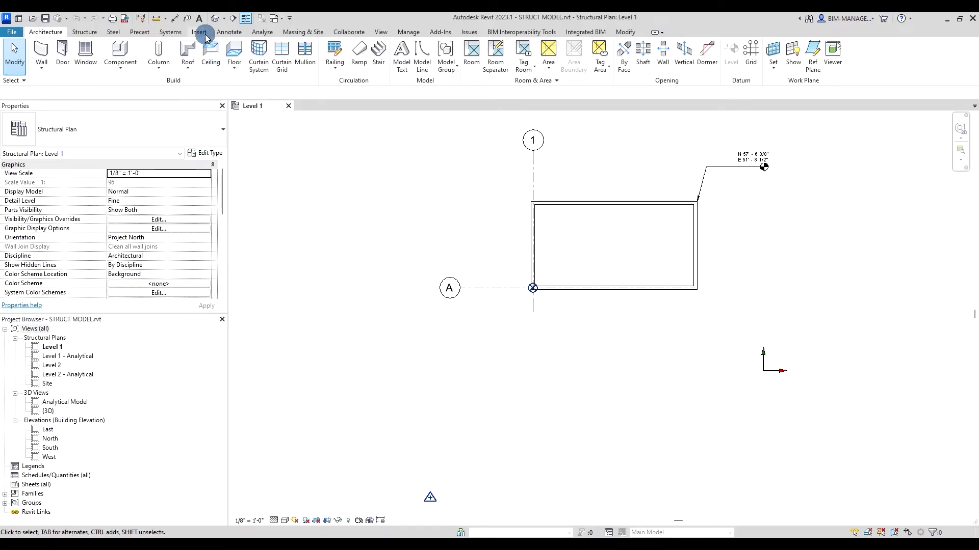
Link ARCH MODEL.rvt from the Project Origin & Survey folder into the Level 1 plan.
{"action": "left_click", "coordinate": [204, 35]}
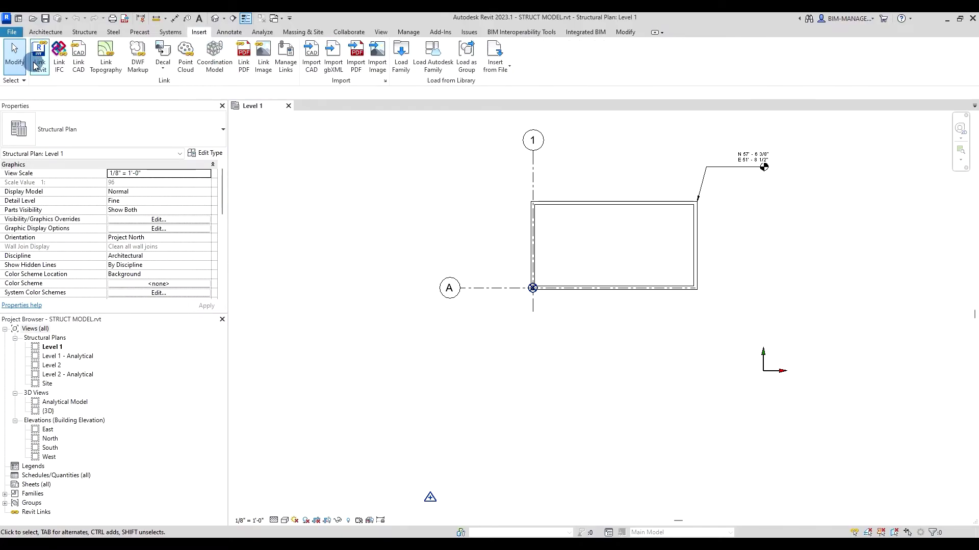
{"action": "left_click", "coordinate": [39, 56]}
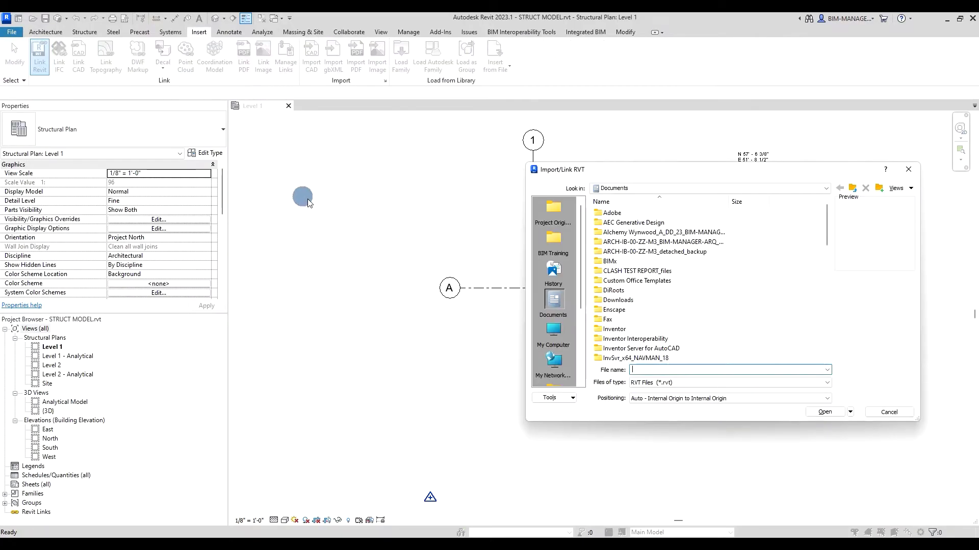
{"action": "left_click", "coordinate": [563, 213]}
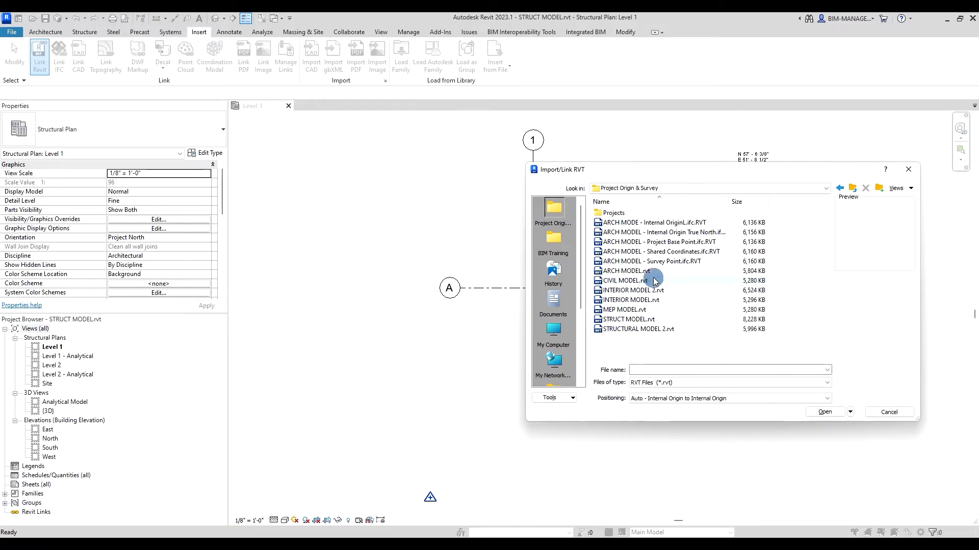
{"action": "left_click", "coordinate": [650, 271]}
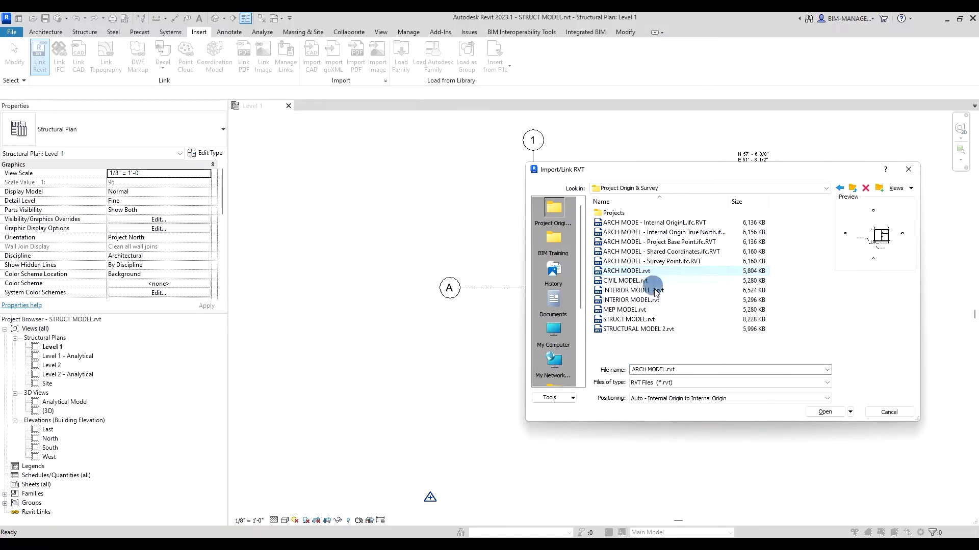
{"action": "left_click", "coordinate": [821, 412]}
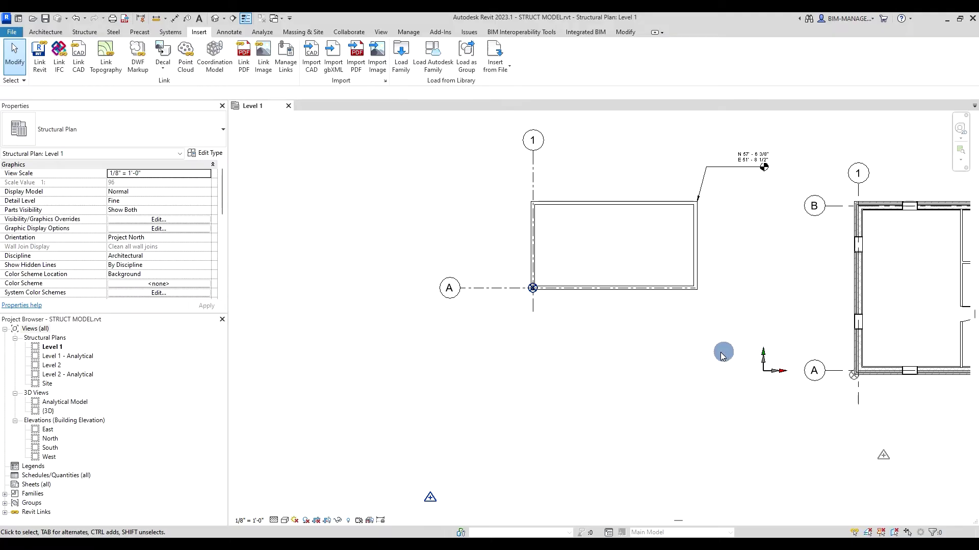
Frame both models and window-select the structural rectangle with its grids, then clear the selection.
{"action": "mouse_move", "coordinate": [345, 131]}
{"action": "left_mouse_down"}
{"action": "mouse_move", "coordinate": [476, 186]}
{"action": "mouse_move", "coordinate": [785, 350]}
{"action": "mouse_move", "coordinate": [765, 322]}
{"action": "mouse_move", "coordinate": [490, 232]}
{"action": "left_mouse_up"}
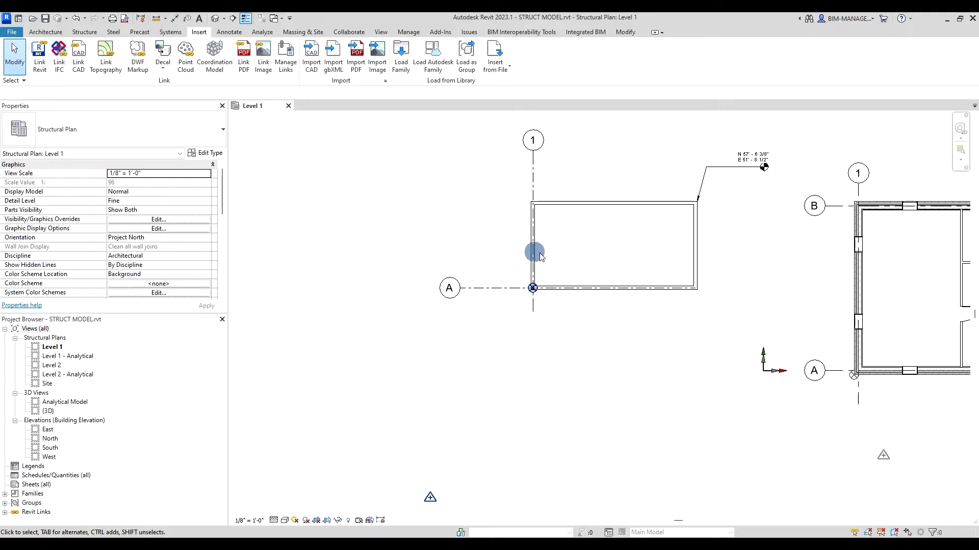
{"action": "middle_click_drag", "start_coordinate": [700, 332], "coordinate": [557, 288]}
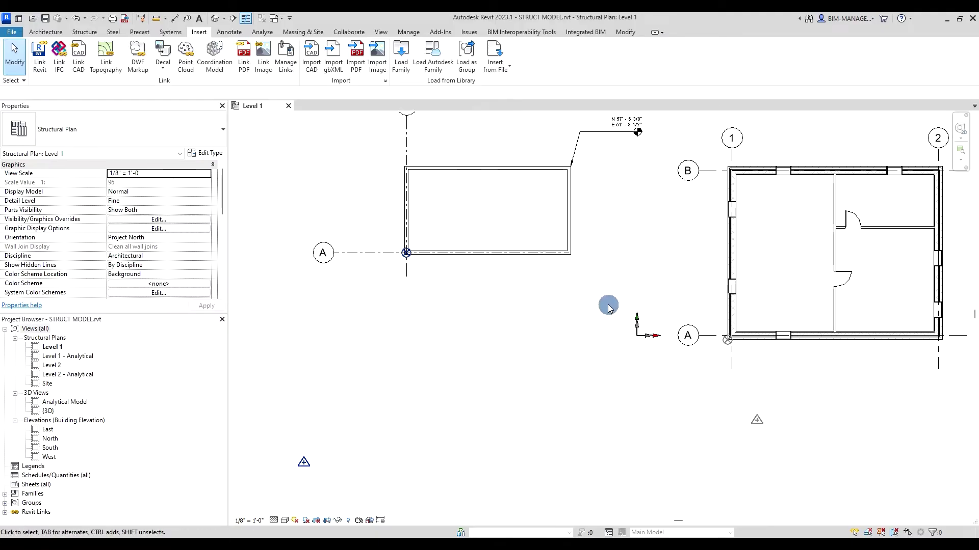
{"action": "middle_click_drag", "start_coordinate": [422, 244], "coordinate": [452, 285]}
{"action": "left_click_drag", "start_coordinate": [297, 140], "coordinate": [362, 220]}
{"action": "left_click_drag", "start_coordinate": [292, 132], "coordinate": [669, 328]}
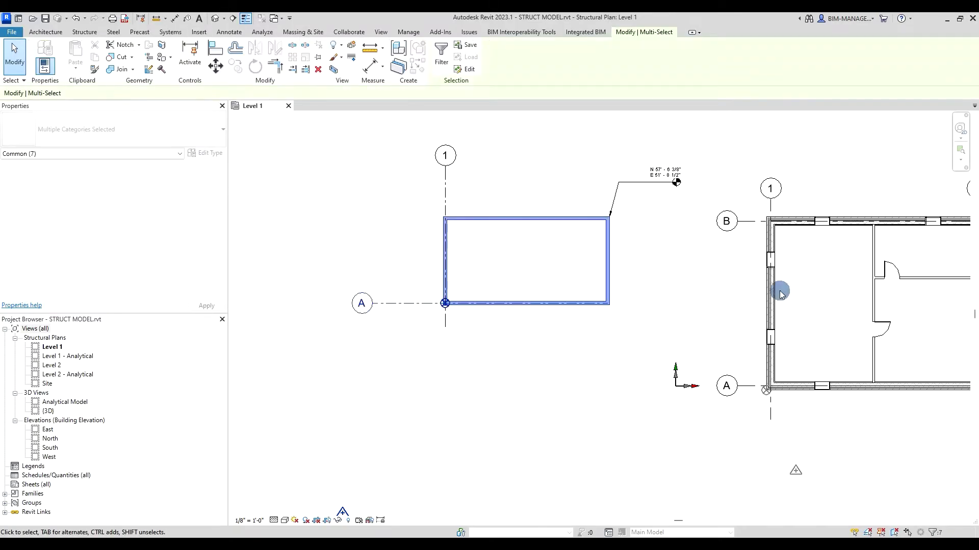
{"action": "left_click", "coordinate": [699, 308]}
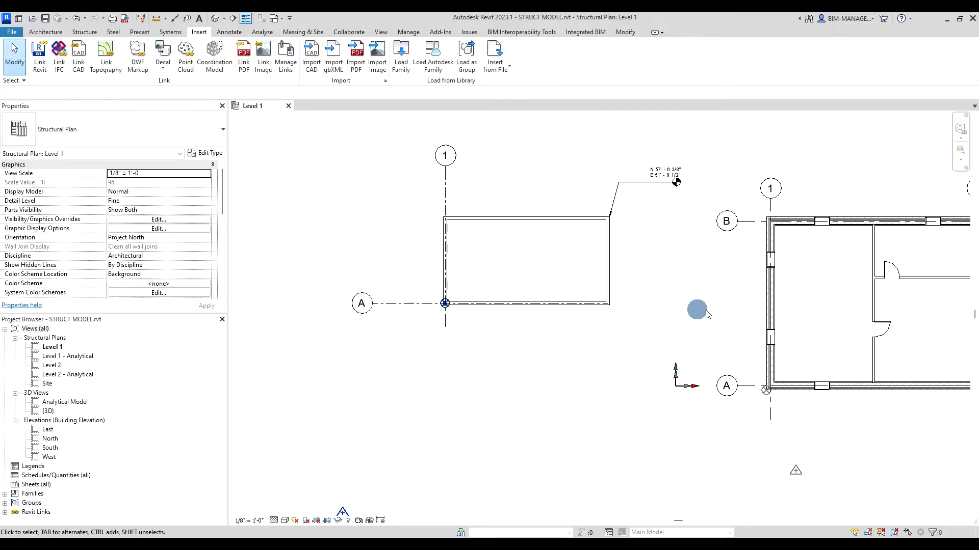
Move the structural Project Base Point onto the ARCH link's grid A/1 corner.
{"action": "left_click", "coordinate": [446, 303]}
{"action": "left_click_drag", "start_coordinate": [446, 303], "coordinate": [766, 390]}
{"action": "middle_click_drag", "start_coordinate": [567, 443], "coordinate": [558, 376]}
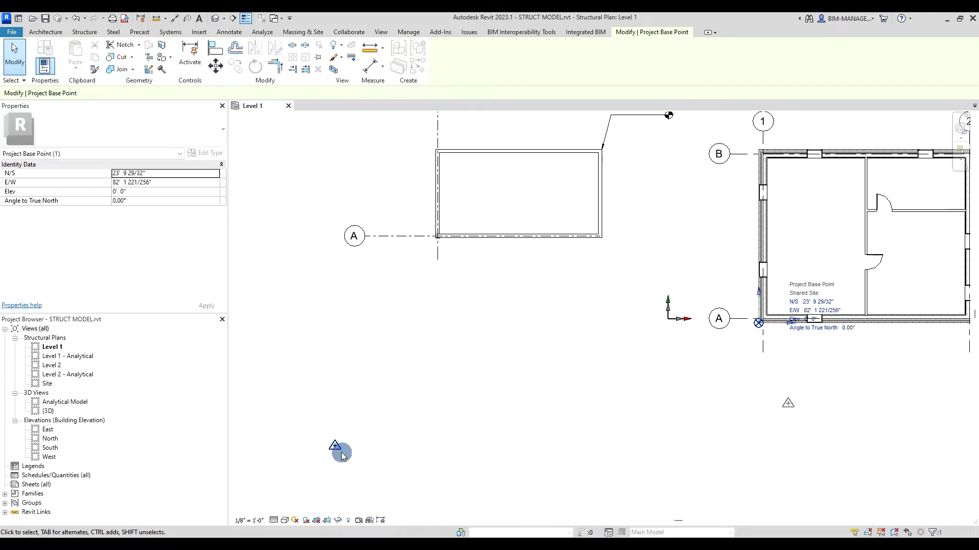
Drag the Survey Point onto the linked model's survey point and reframe both models.
{"action": "left_click_drag", "start_coordinate": [337, 449], "coordinate": [783, 423]}
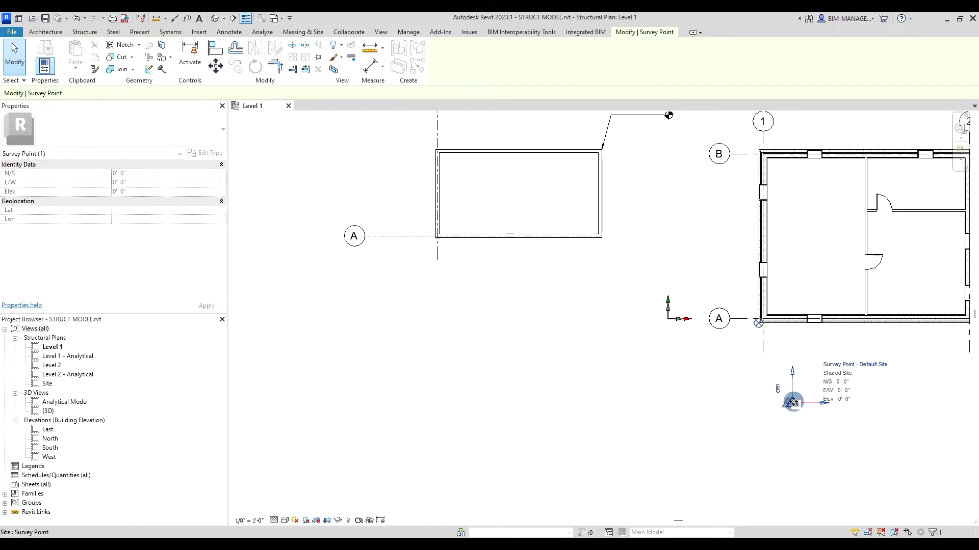
{"action": "left_click", "coordinate": [765, 454]}
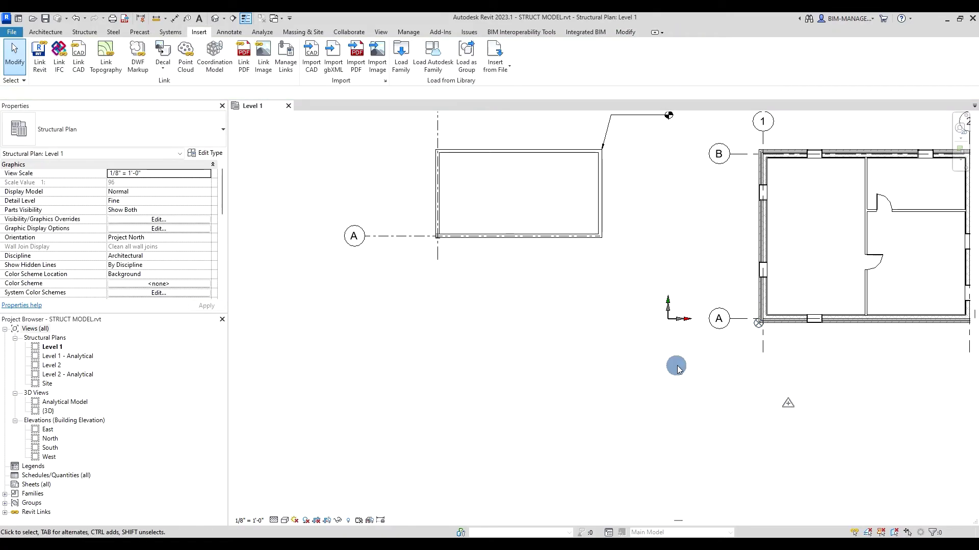
{"action": "middle_click_drag", "start_coordinate": [755, 243], "coordinate": [642, 249]}
{"action": "middle_click_drag", "start_coordinate": [649, 349], "coordinate": [525, 350]}
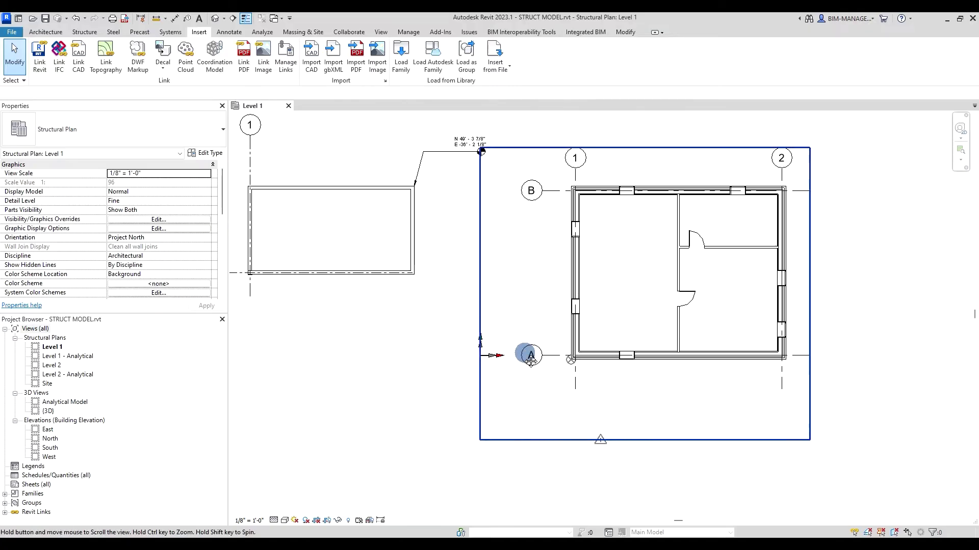
{"action": "scroll", "coordinate": [529, 359], "scroll_direction": "down", "scroll_amount": 2}
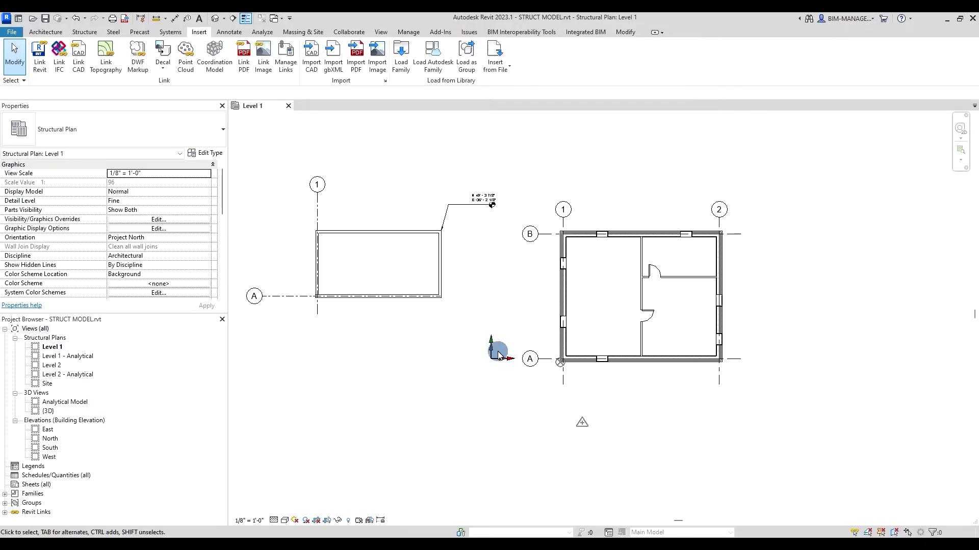
{"action": "middle_click_drag", "start_coordinate": [512, 341], "coordinate": [529, 334]}
Acquire shared coordinates from the ARCH link and reconcile, so its Shared Site reads Default Site.
{"action": "left_click", "coordinate": [589, 335]}
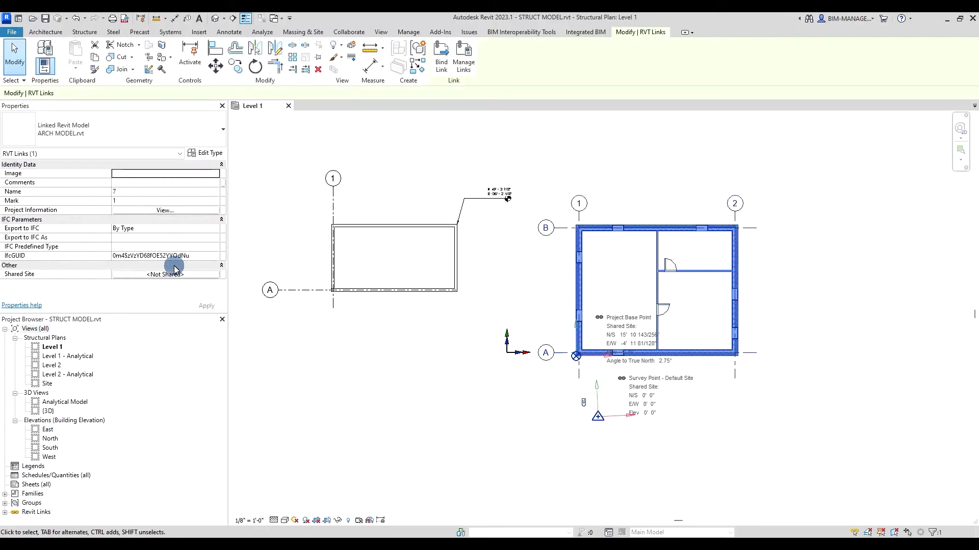
{"action": "left_click", "coordinate": [148, 274]}
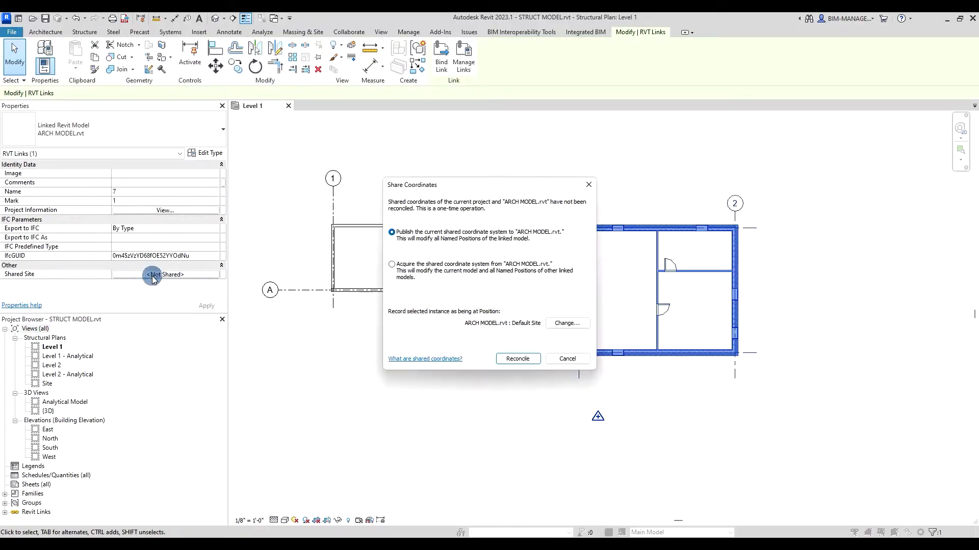
{"action": "left_click", "coordinate": [410, 276]}
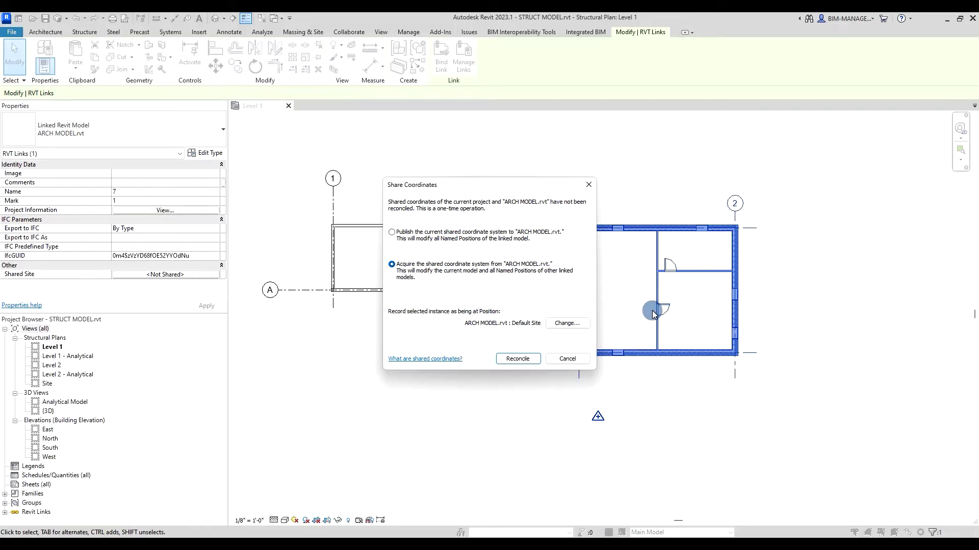
{"action": "left_click", "coordinate": [534, 360]}
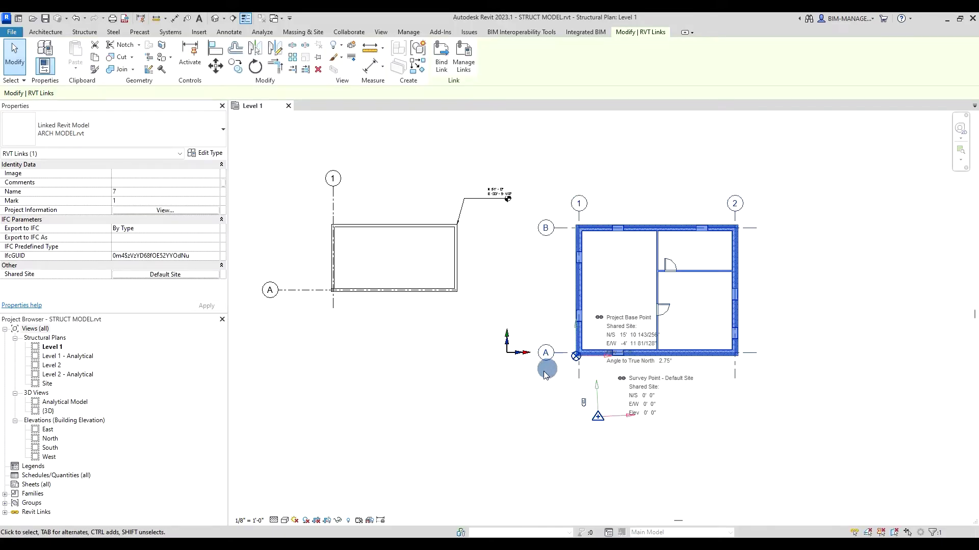
{"action": "left_click", "coordinate": [494, 410]}
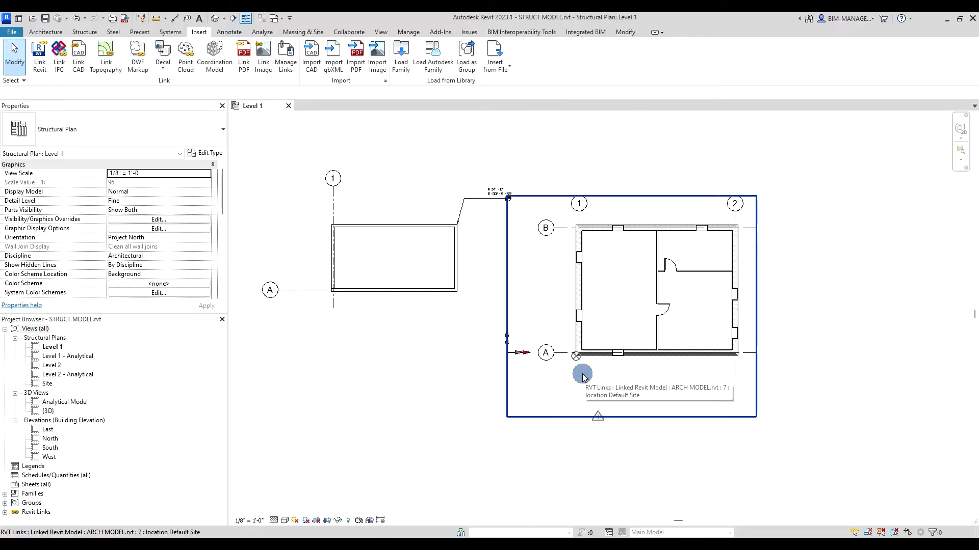
Set the Level 1 plan orientation to True North, comparing briefly with Project North.
{"action": "left_click", "coordinate": [208, 238]}
{"action": "left_click", "coordinate": [208, 238]}
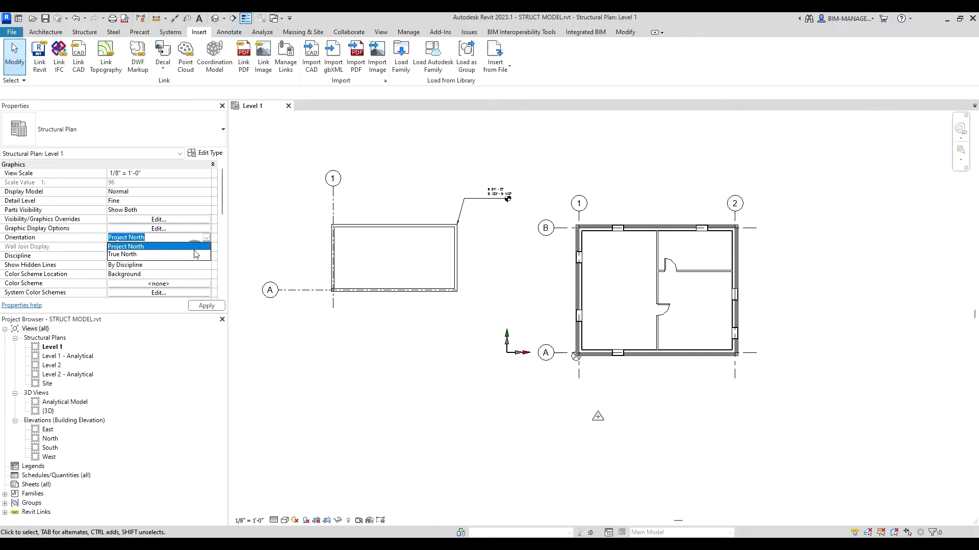
{"action": "left_click", "coordinate": [152, 256]}
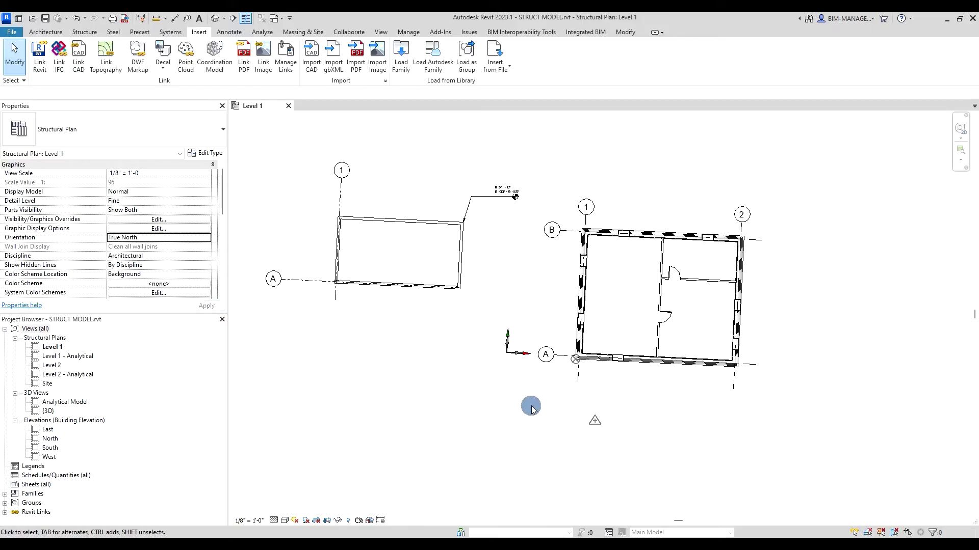
{"action": "left_click", "coordinate": [208, 241]}
{"action": "left_click", "coordinate": [153, 247]}
{"action": "left_click", "coordinate": [208, 238]}
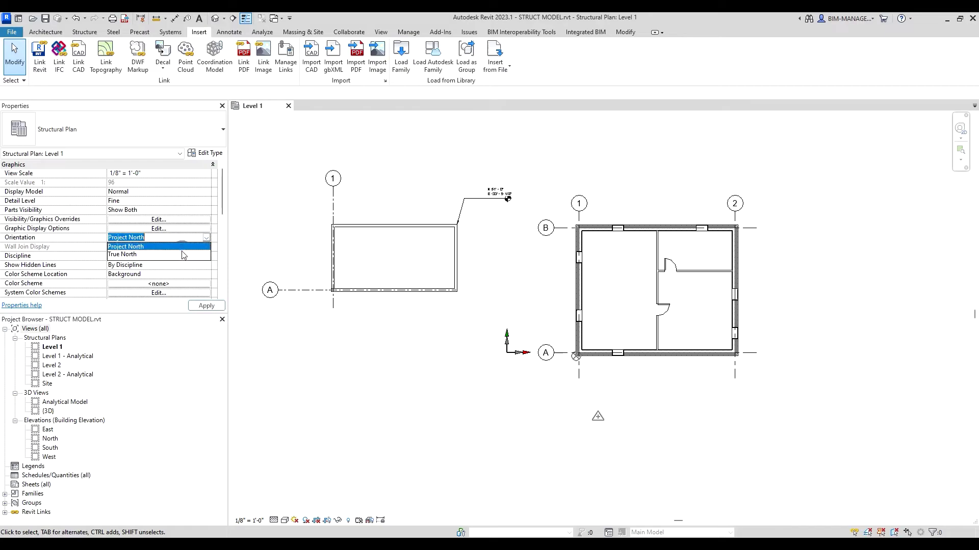
{"action": "left_click", "coordinate": [153, 256]}
{"action": "left_click", "coordinate": [487, 252]}
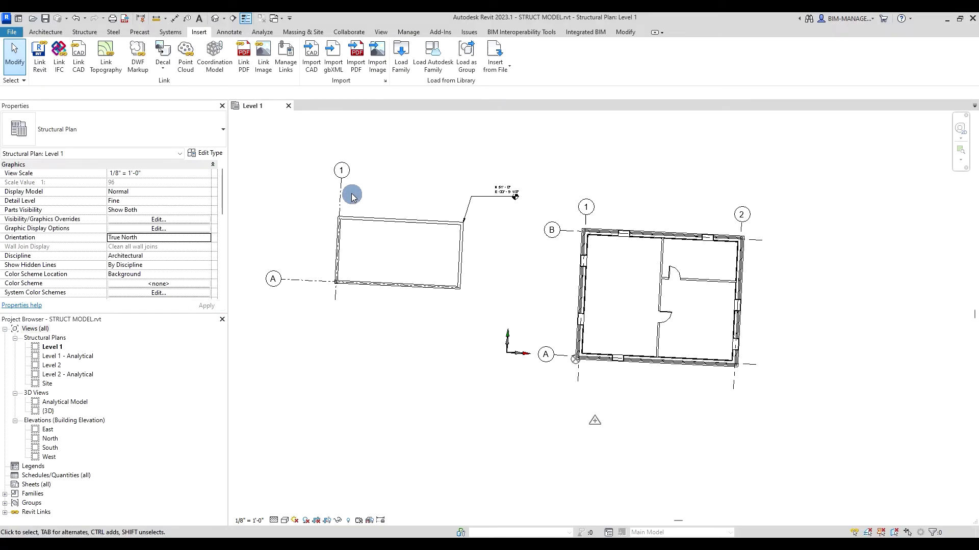
Crossing-select the structural walls and grids and delete them.
{"action": "left_click_drag", "start_coordinate": [498, 347], "coordinate": [346, 188]}
{"action": "left_click_drag", "start_coordinate": [284, 155], "coordinate": [264, 155]}
{"action": "key", "text": "Delete"}
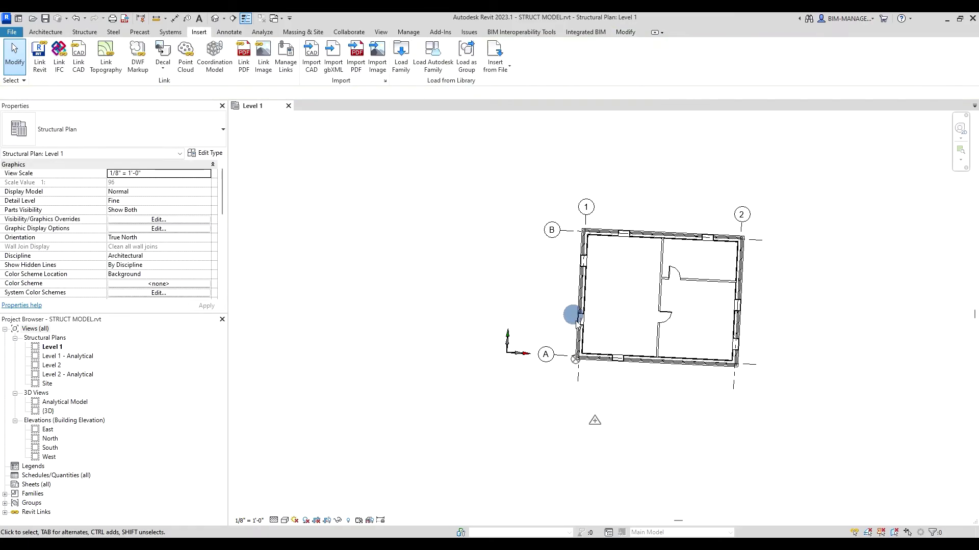
{"action": "scroll", "coordinate": [642, 406], "scroll_direction": "up", "scroll_amount": 3}
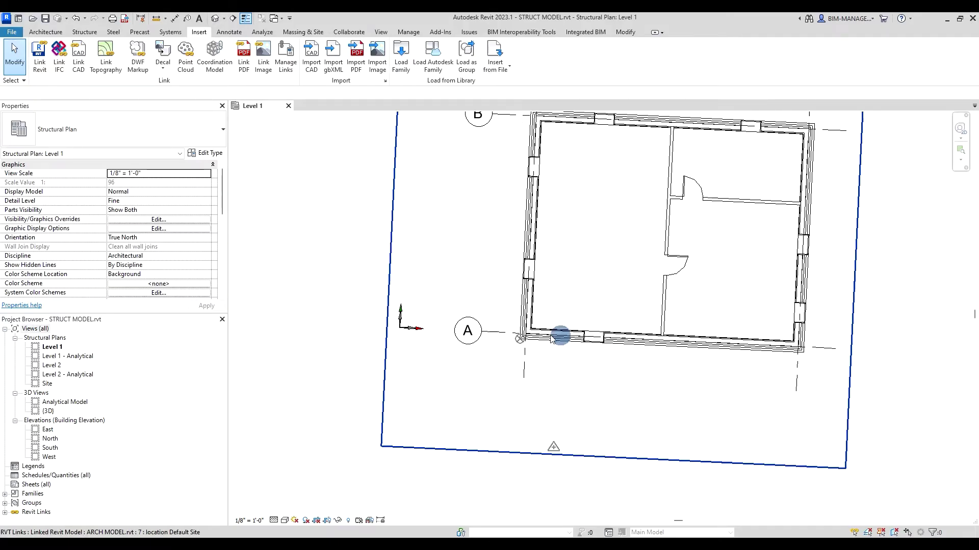
Zoom out and window-select the walls and grids of the left structural outline.
{"action": "middle_click_drag", "start_coordinate": [491, 270], "coordinate": [447, 349]}
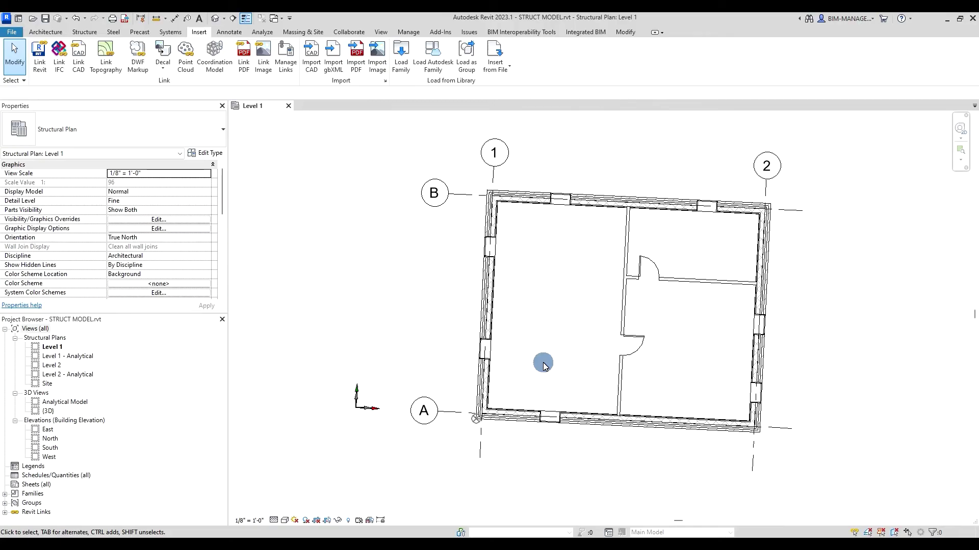
{"action": "scroll", "coordinate": [520, 323], "scroll_direction": "down", "scroll_amount": 3}
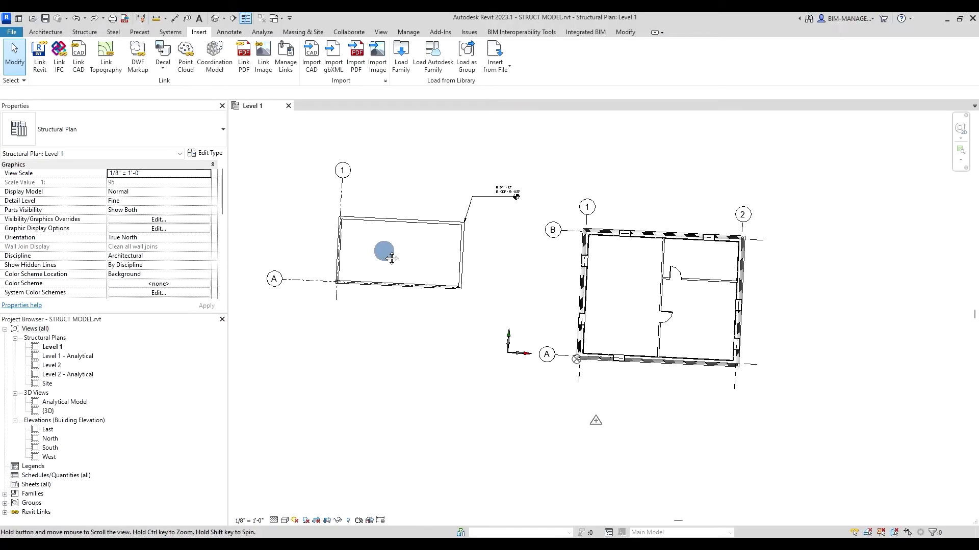
{"action": "middle_click_drag", "start_coordinate": [382, 255], "coordinate": [458, 265]}
{"action": "left_click_drag", "start_coordinate": [297, 152], "coordinate": [606, 332]}
With MV, move the walls and grids from their A/1 corner onto the ARCH link's A/1 intersection, then deselect.
{"action": "key", "text": "m"}
{"action": "key", "text": "v"}
{"action": "left_click", "coordinate": [413, 291]}
{"action": "scroll", "coordinate": [413, 291], "scroll_direction": "up", "scroll_amount": 5}
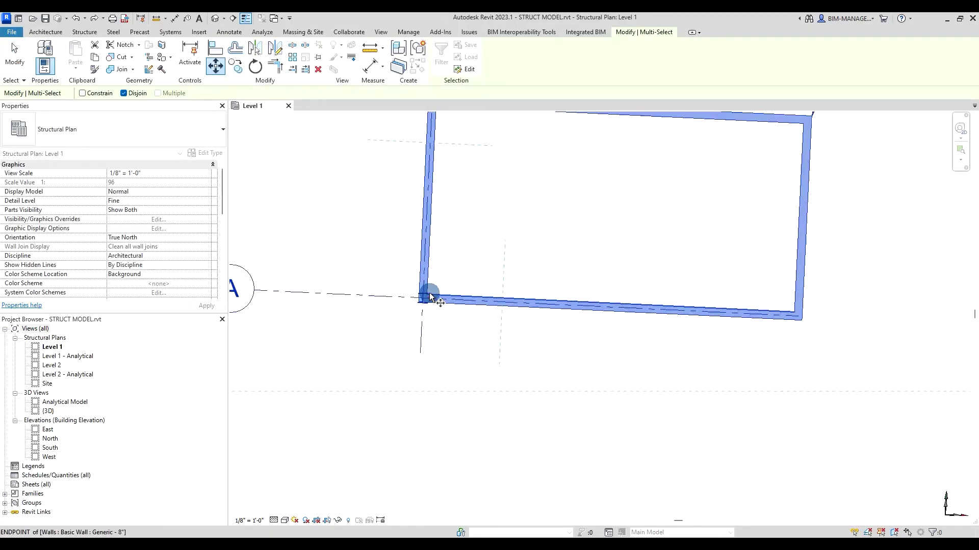
{"action": "scroll", "coordinate": [382, 203], "scroll_direction": "down", "scroll_amount": 4}
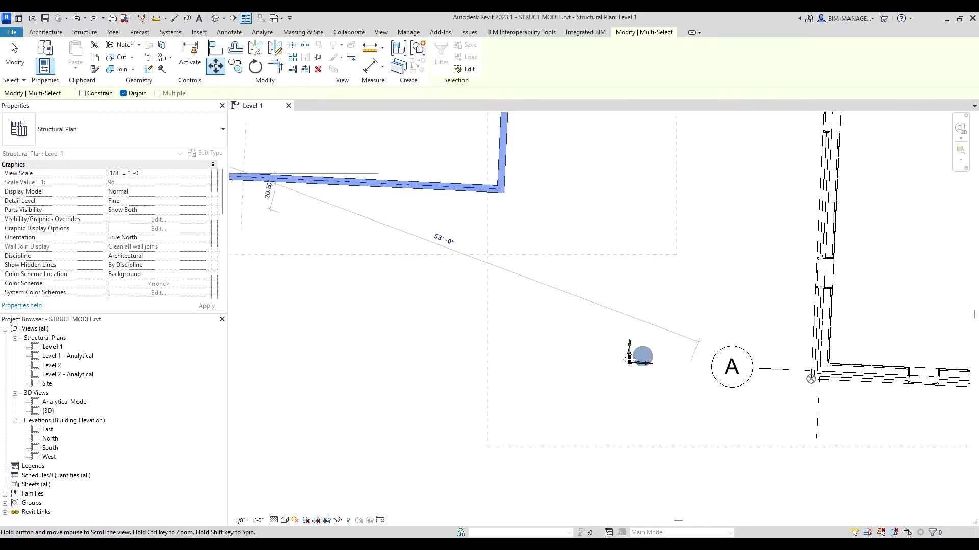
{"action": "scroll", "coordinate": [695, 354], "scroll_direction": "up", "scroll_amount": 6}
{"action": "scroll", "coordinate": [611, 311], "scroll_direction": "up", "scroll_amount": 2}
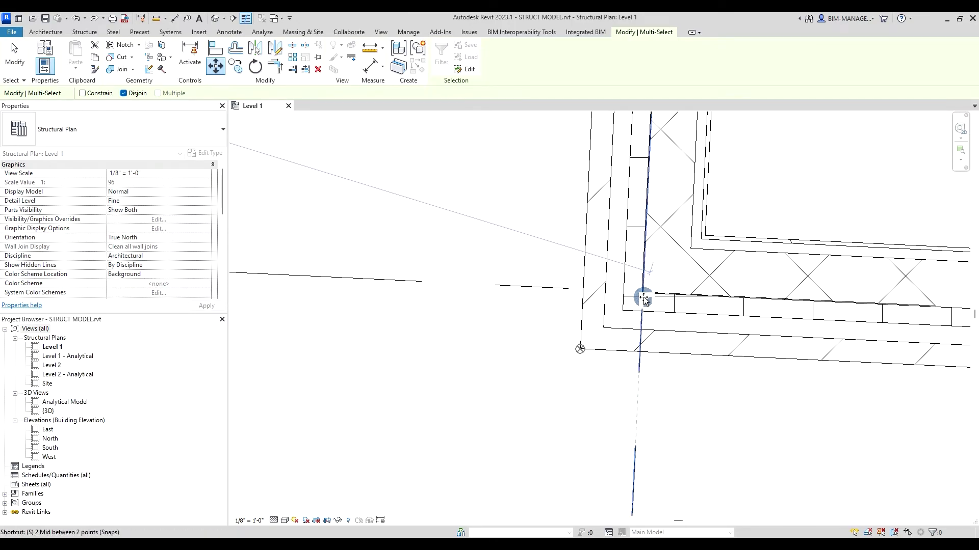
{"action": "scroll", "coordinate": [640, 297], "scroll_direction": "down", "scroll_amount": 3}
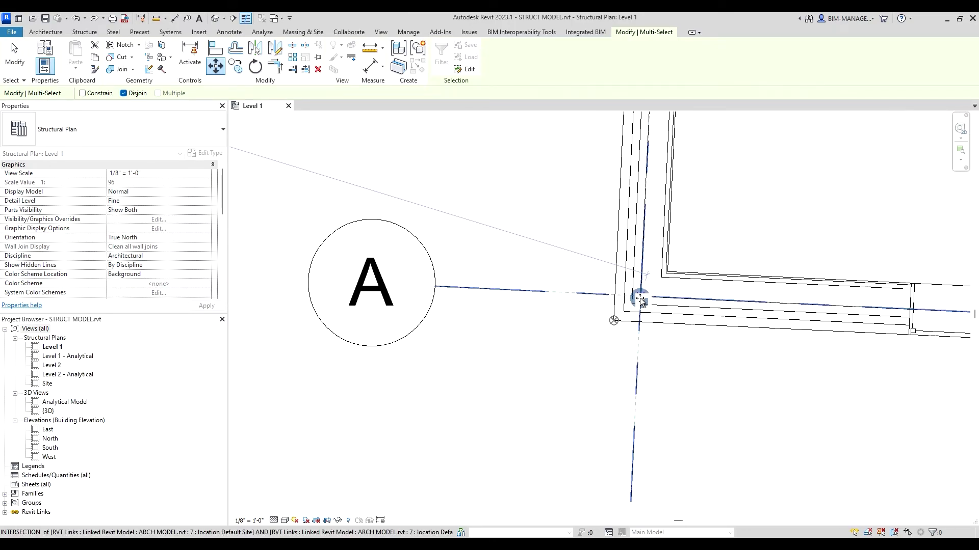
{"action": "left_click", "coordinate": [643, 302]}
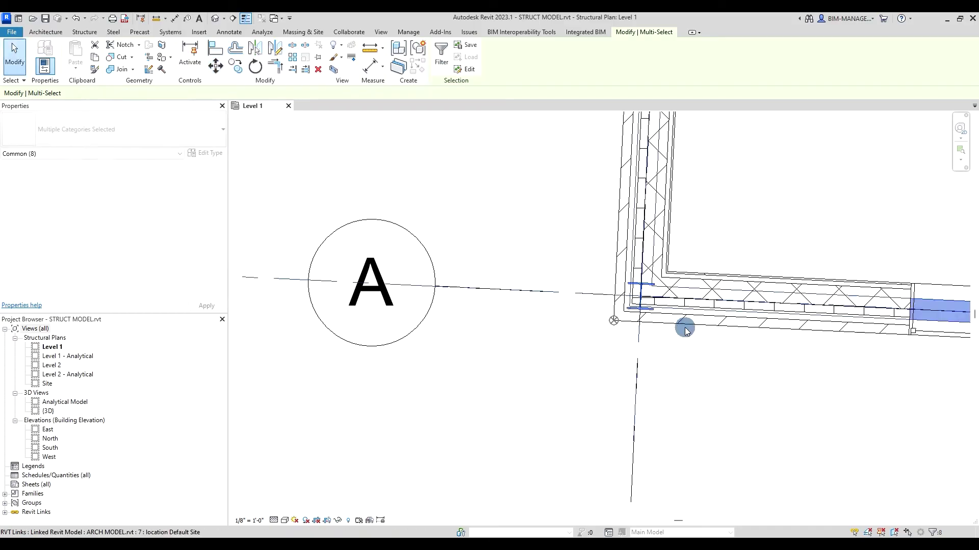
{"action": "scroll", "coordinate": [686, 346], "scroll_direction": "down", "scroll_amount": 5}
{"action": "middle_click_drag", "start_coordinate": [686, 352], "coordinate": [574, 356]}
{"action": "left_click", "coordinate": [563, 208]}
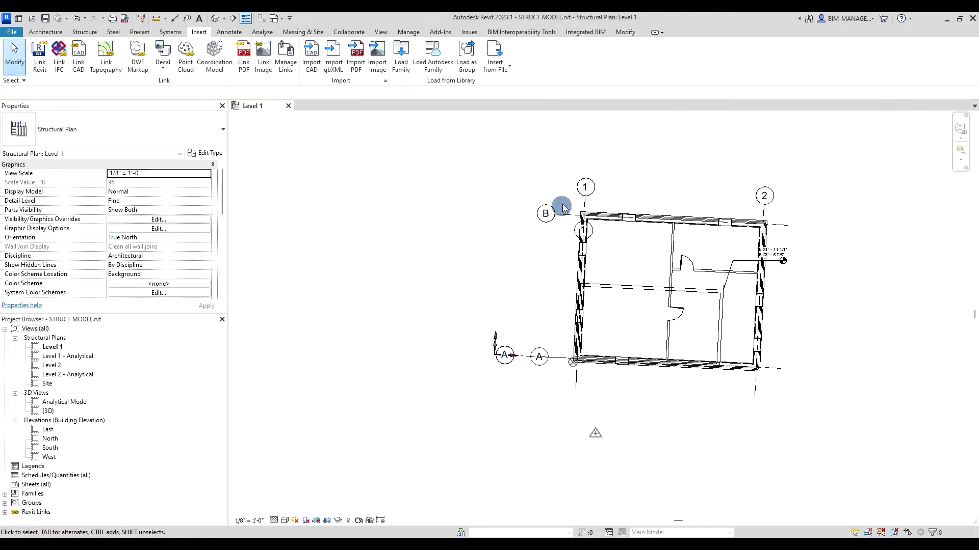
{"action": "left_click", "coordinate": [646, 325]}
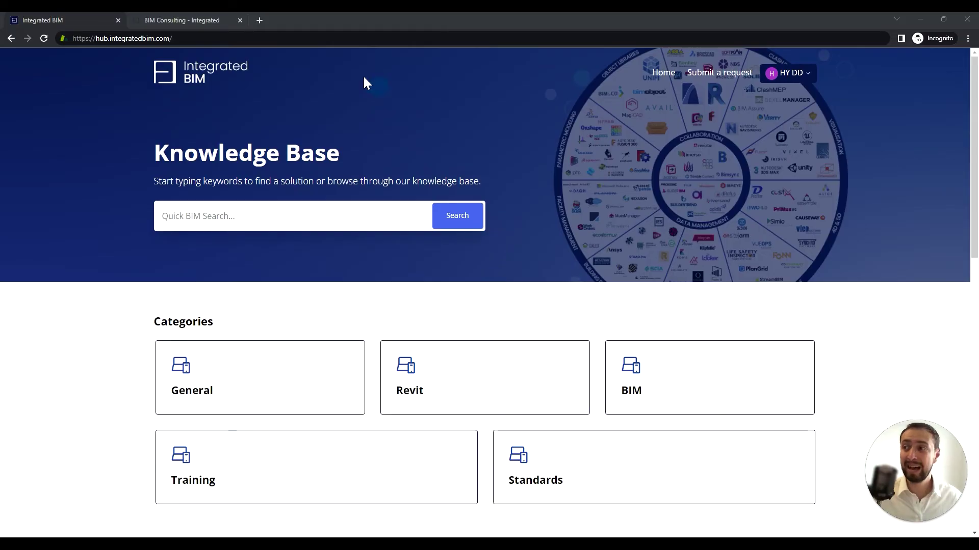
{"action": "left_click", "coordinate": [189, 18]}
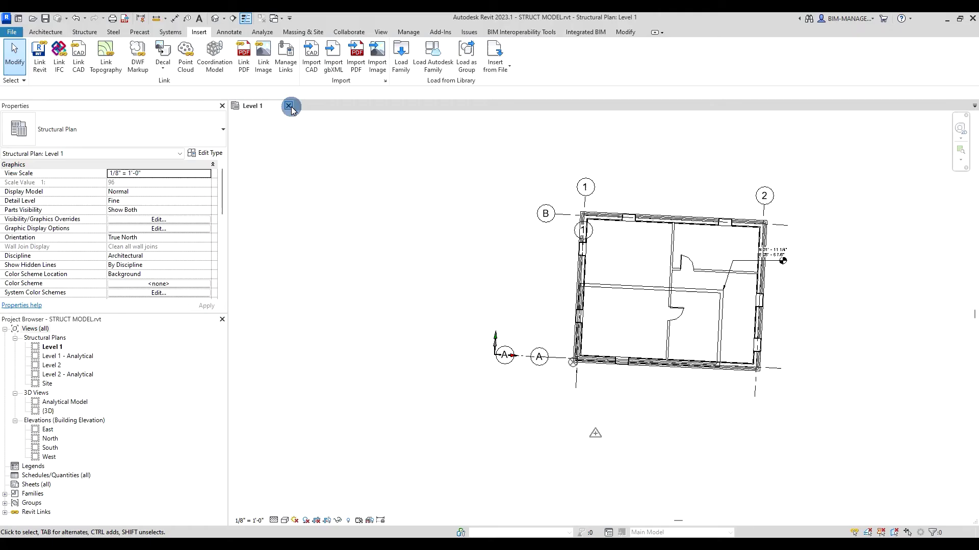
Close the Level 1 view and open ARCH MODEL.rvt.
{"action": "left_click", "coordinate": [288, 106]}
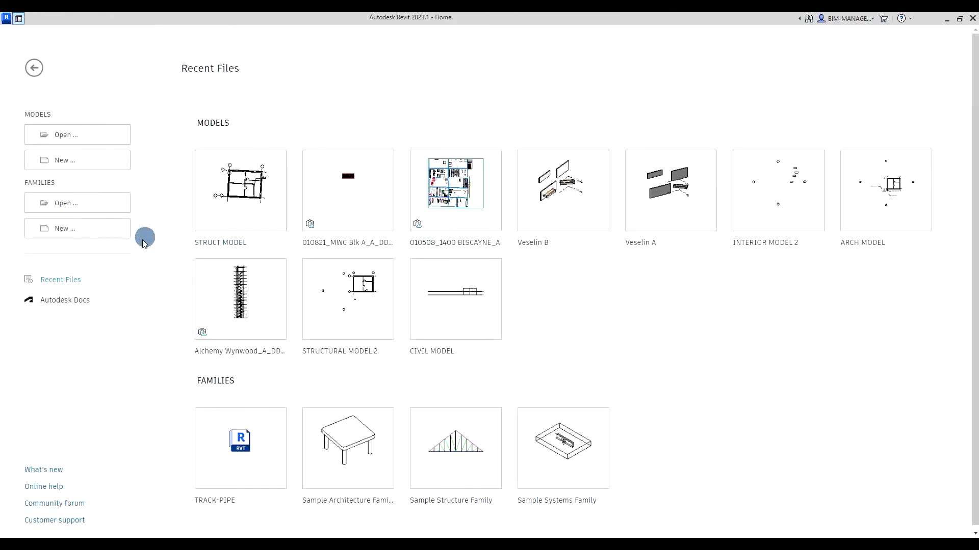
{"action": "left_click", "coordinate": [90, 143]}
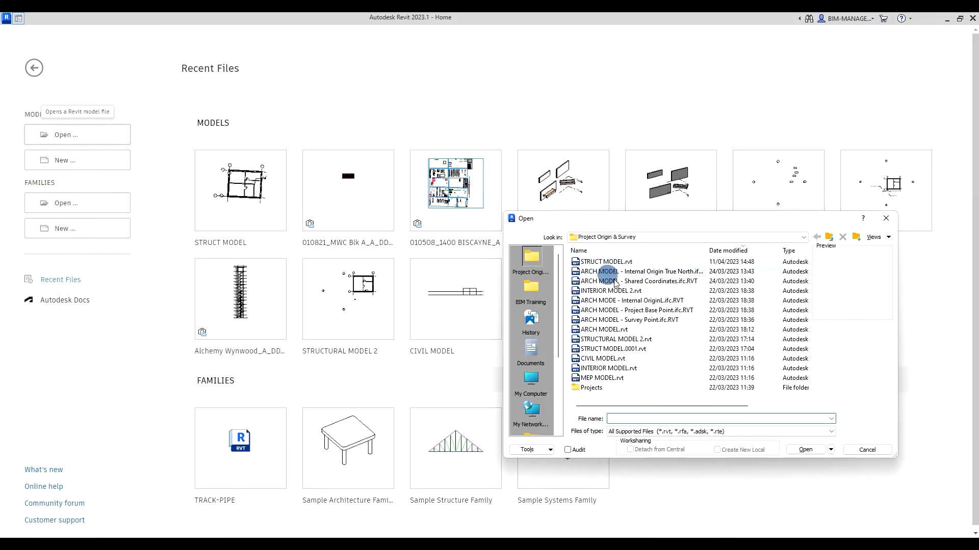
{"action": "left_click", "coordinate": [640, 334]}
{"action": "left_click", "coordinate": [816, 453]}
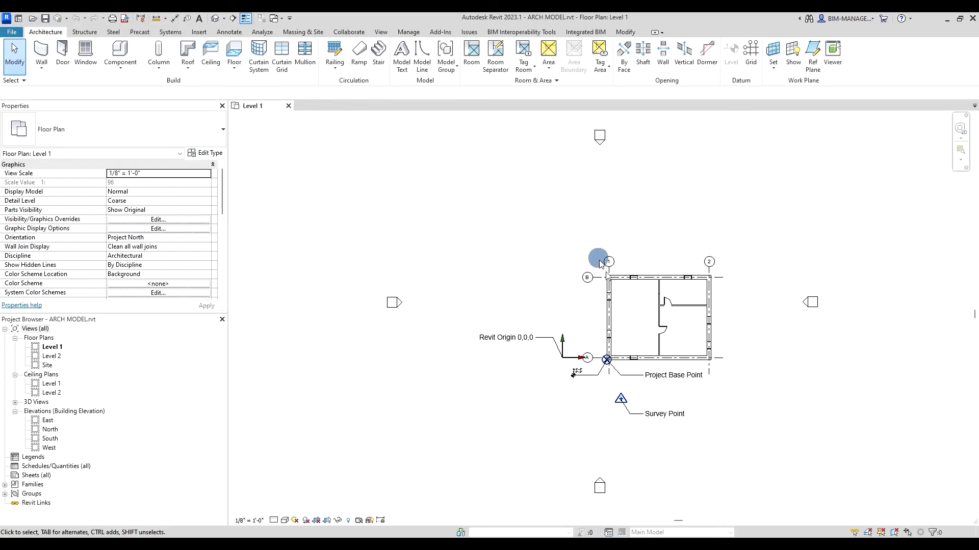
Switch the ARCH Level 1 plan to True North, then back to Project North.
{"action": "left_click", "coordinate": [207, 238]}
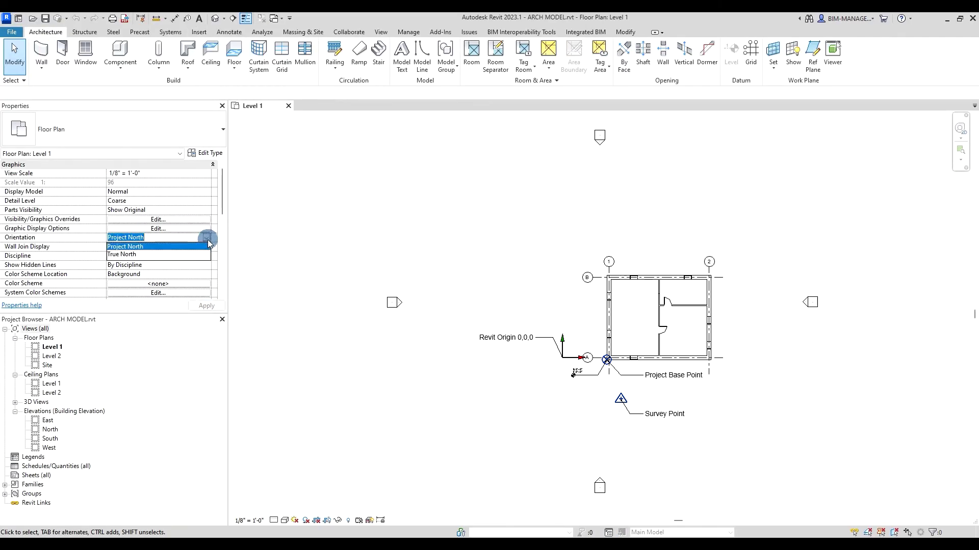
{"action": "left_click", "coordinate": [201, 255]}
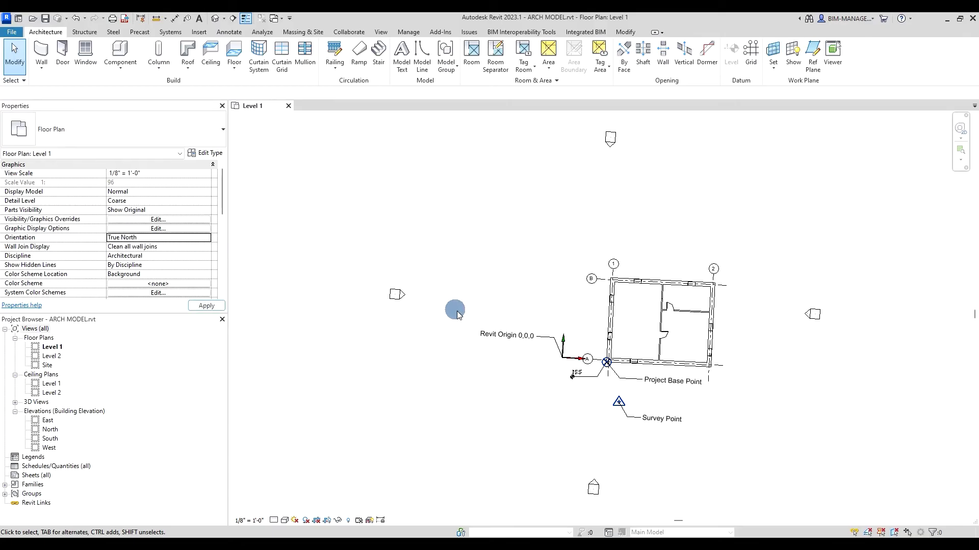
{"action": "left_click", "coordinate": [207, 239]}
{"action": "left_click", "coordinate": [201, 247]}
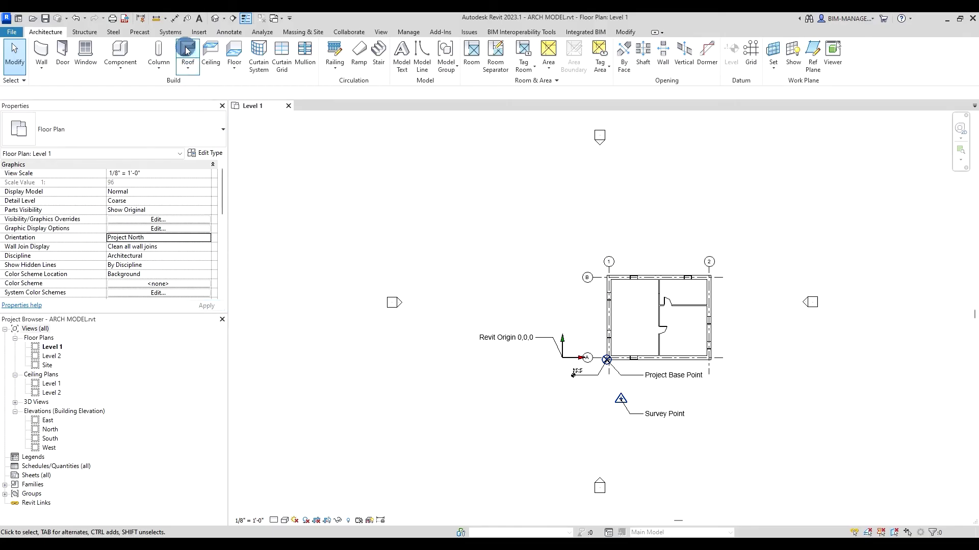
{"action": "left_click", "coordinate": [199, 32]}
Link STRUCT MODEL.rvt into the ARCH Level 1 plan.
{"action": "left_click", "coordinate": [39, 56]}
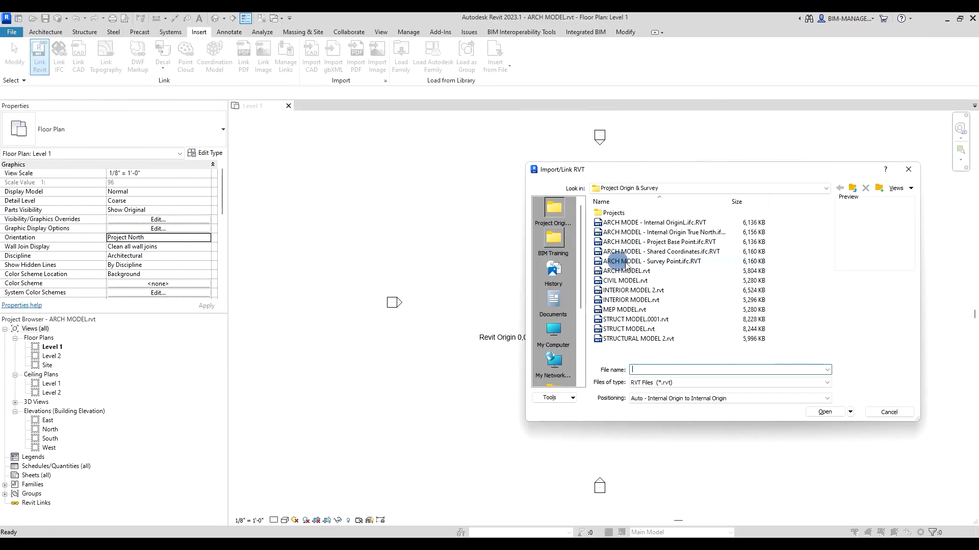
{"action": "left_click", "coordinate": [651, 330]}
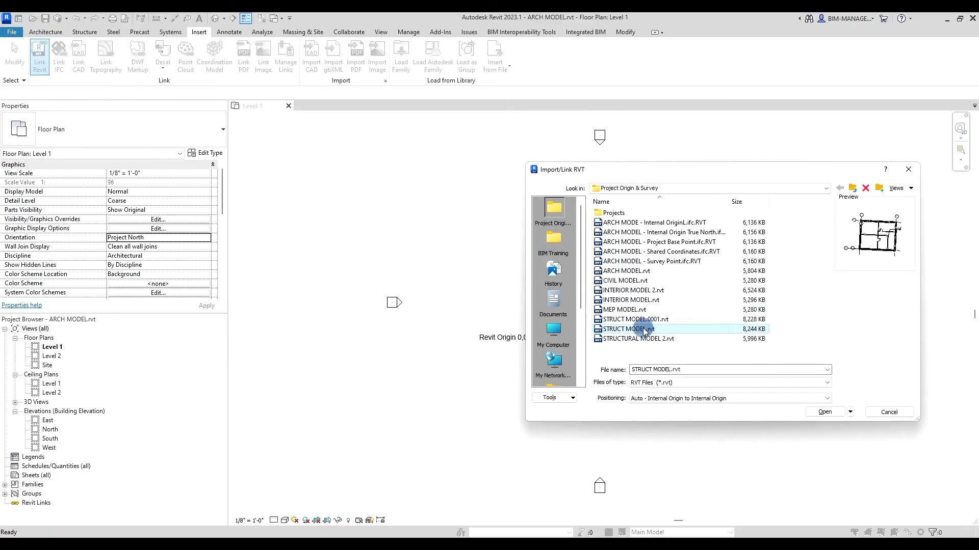
{"action": "left_click", "coordinate": [825, 412]}
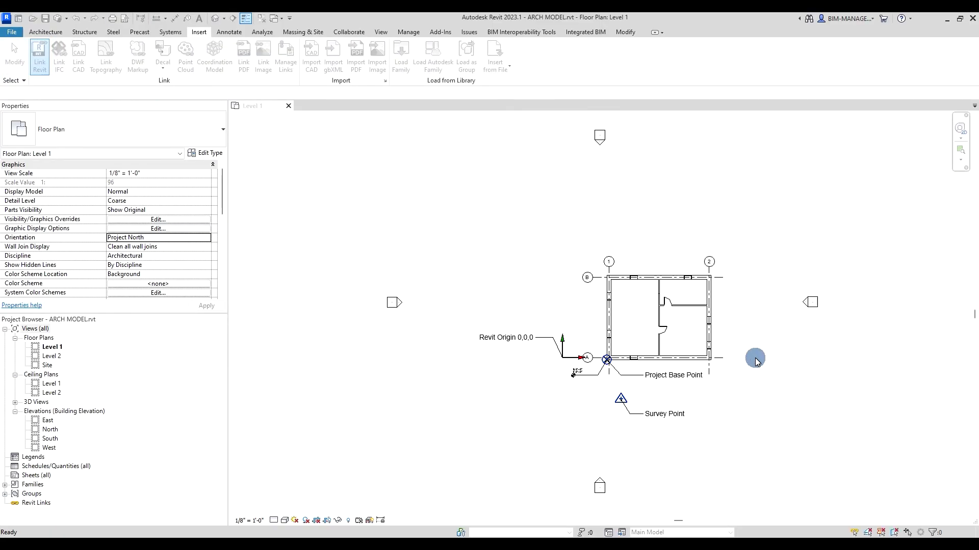
{"action": "scroll", "coordinate": [756, 363], "scroll_direction": "up", "scroll_amount": 3}
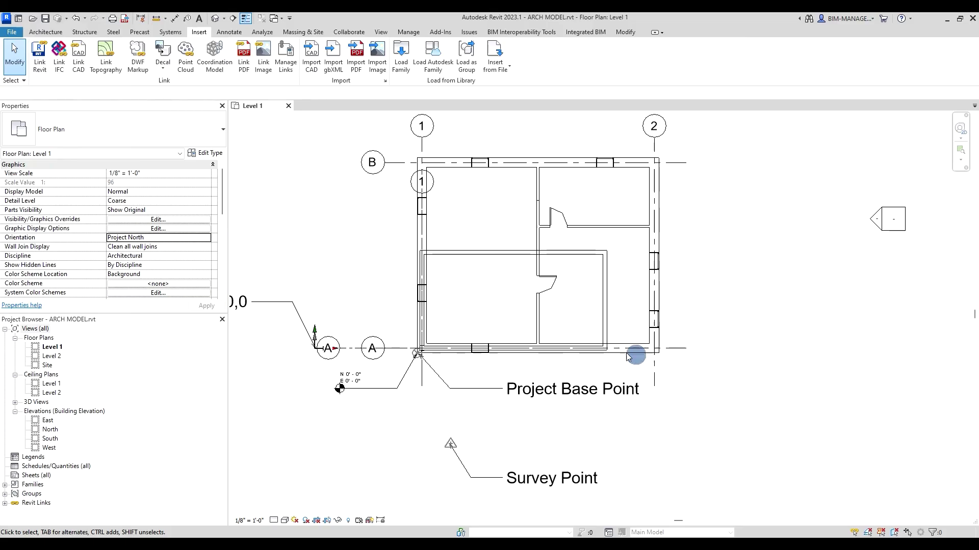
View both models in True North, then return the plan to Project North and recentre.
{"action": "left_click", "coordinate": [207, 237]}
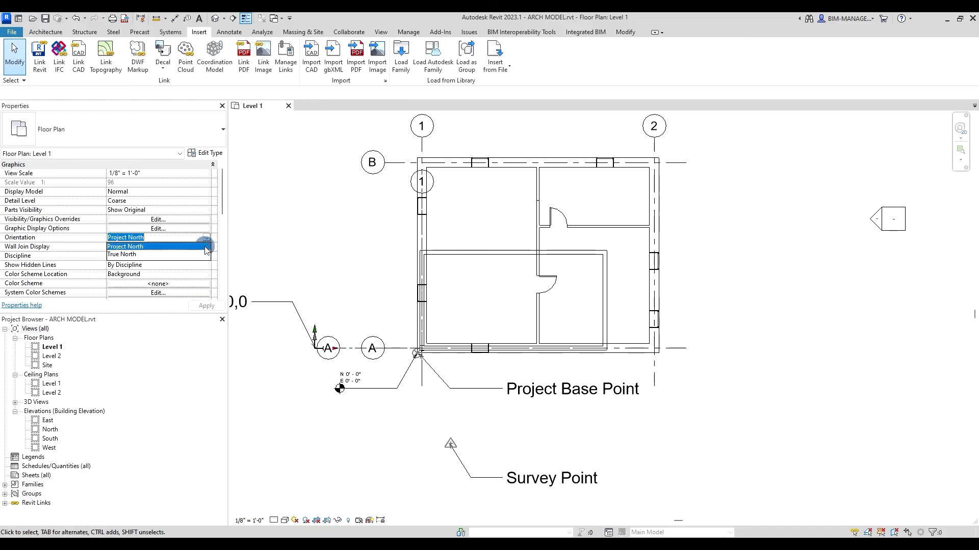
{"action": "left_click", "coordinate": [133, 256]}
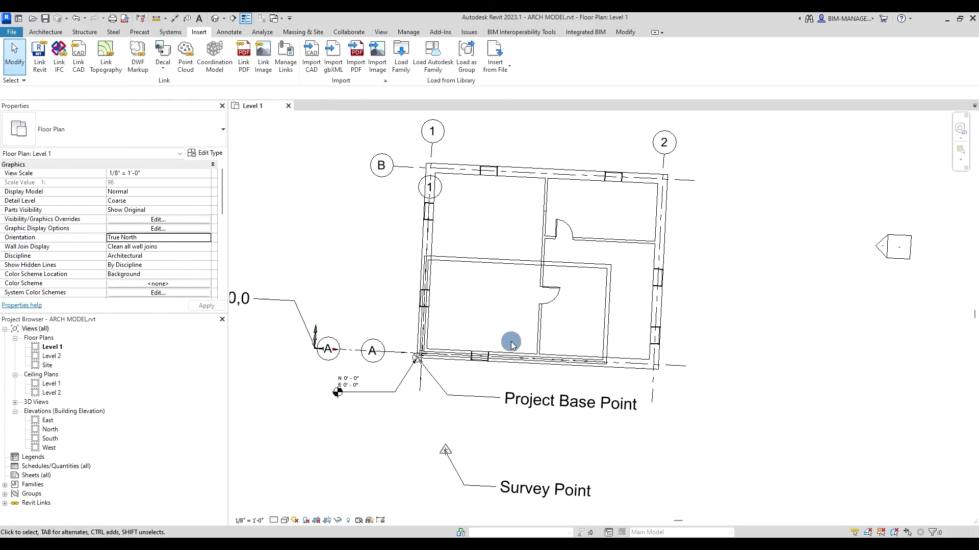
{"action": "left_click", "coordinate": [208, 238]}
{"action": "left_click", "coordinate": [133, 247]}
{"action": "scroll", "coordinate": [487, 240], "scroll_direction": "down", "scroll_amount": 3}
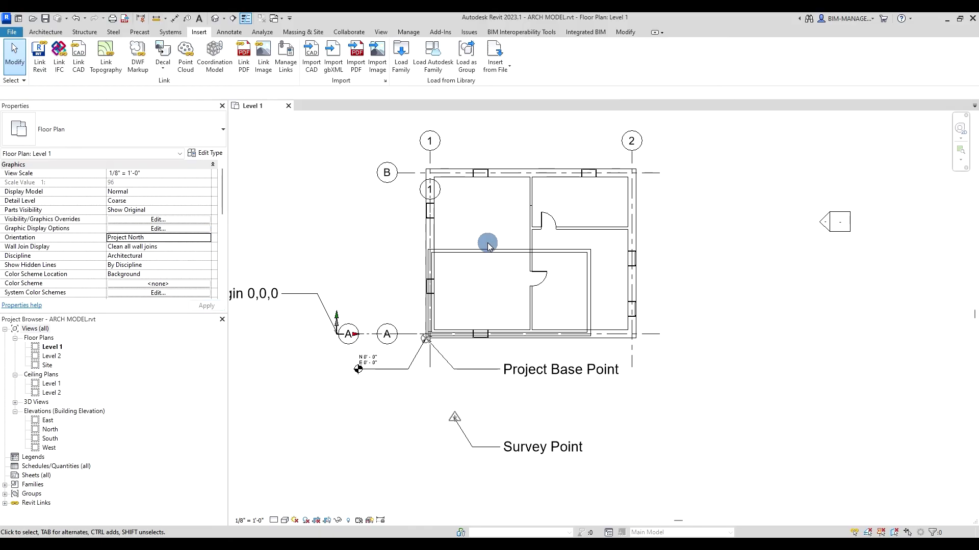
{"action": "middle_click_drag", "start_coordinate": [631, 273], "coordinate": [777, 296]}
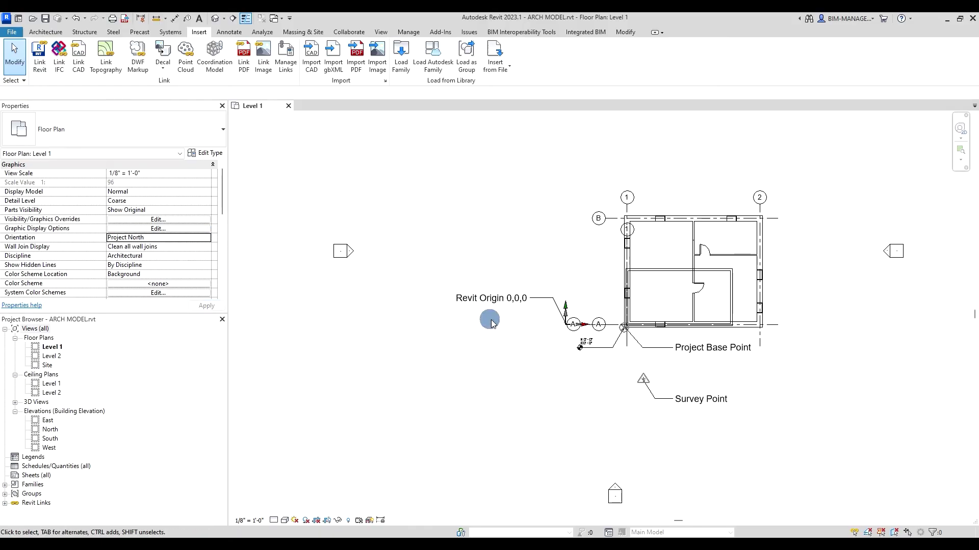